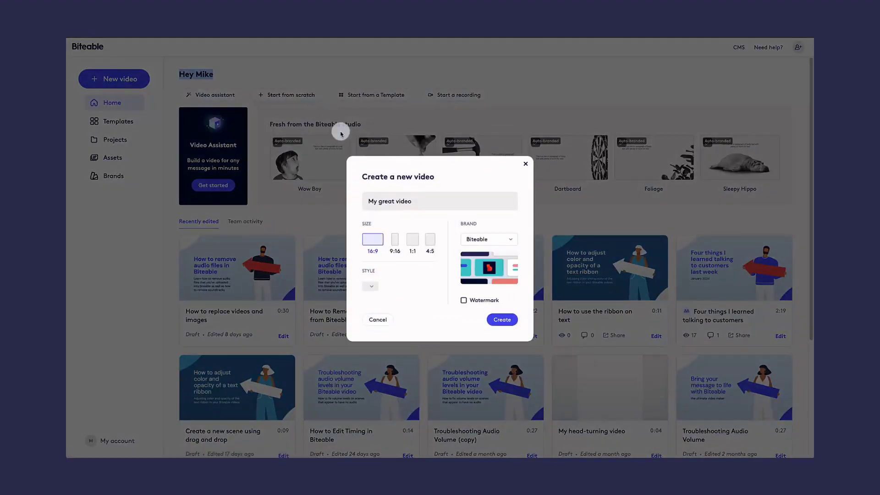
- Create a 16:9 video named 'My great video' using the Biteable Lighthouse brand
click(415, 204)
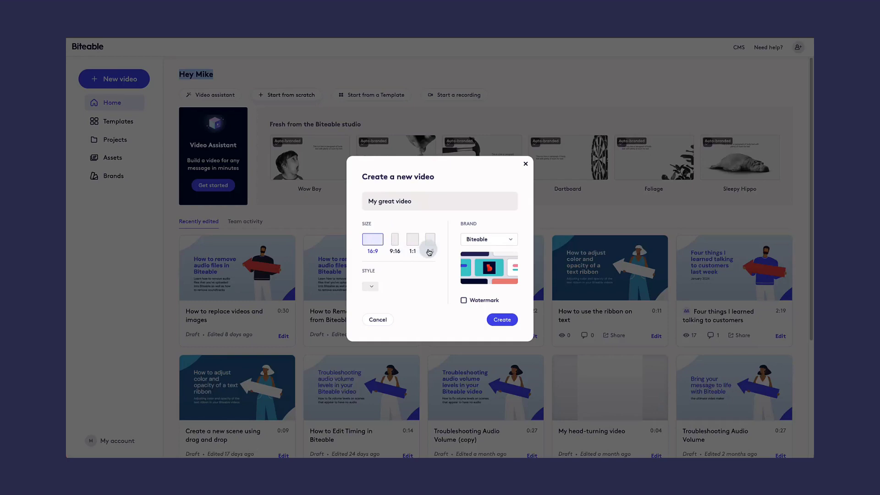
click(510, 242)
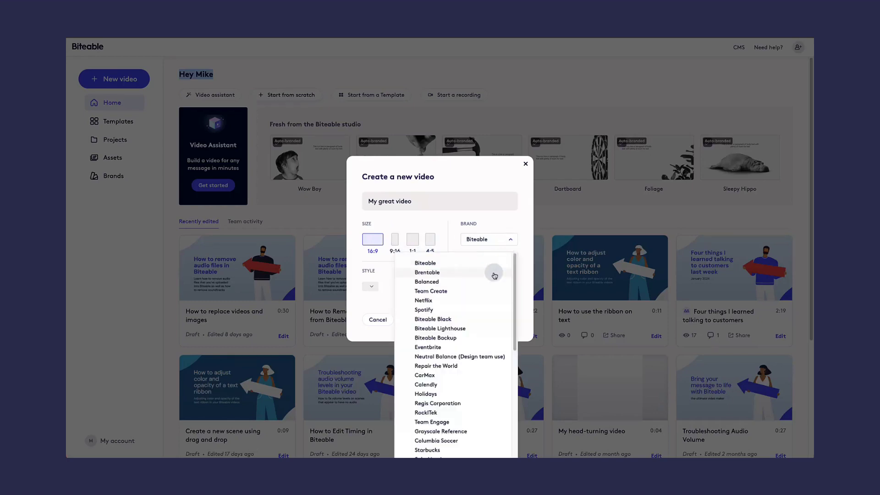
click(471, 329)
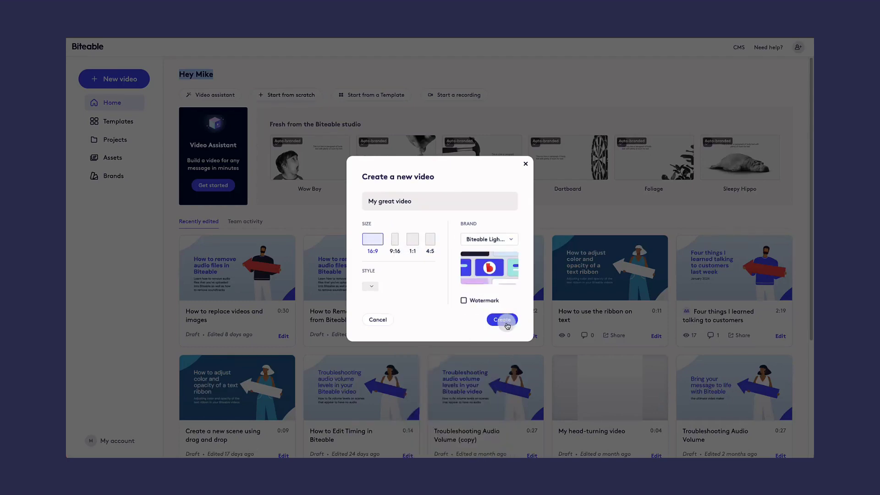
click(507, 320)
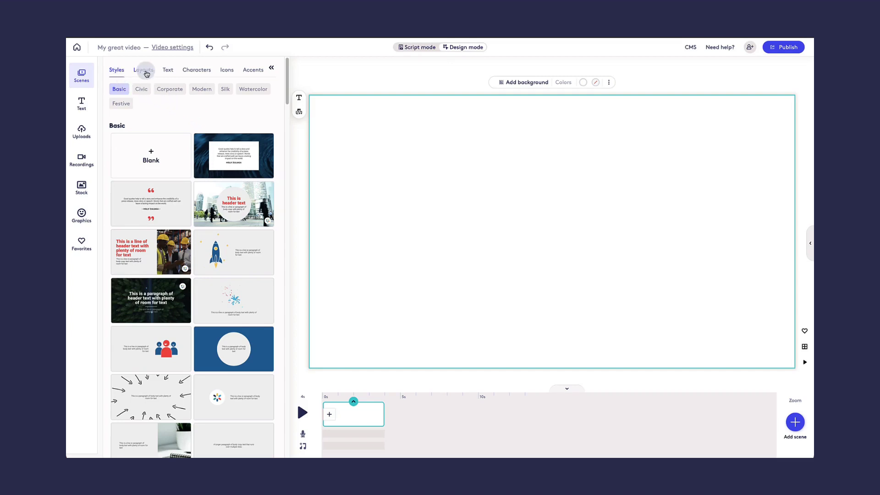
- Browse the Layouts, Text, Characters, Icons and Accents scene categories, ending back on Layouts
click(147, 74)
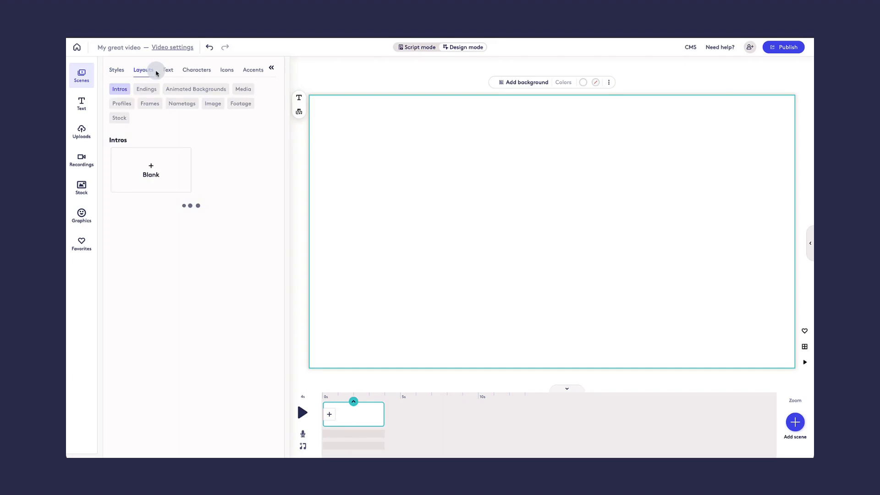
click(169, 72)
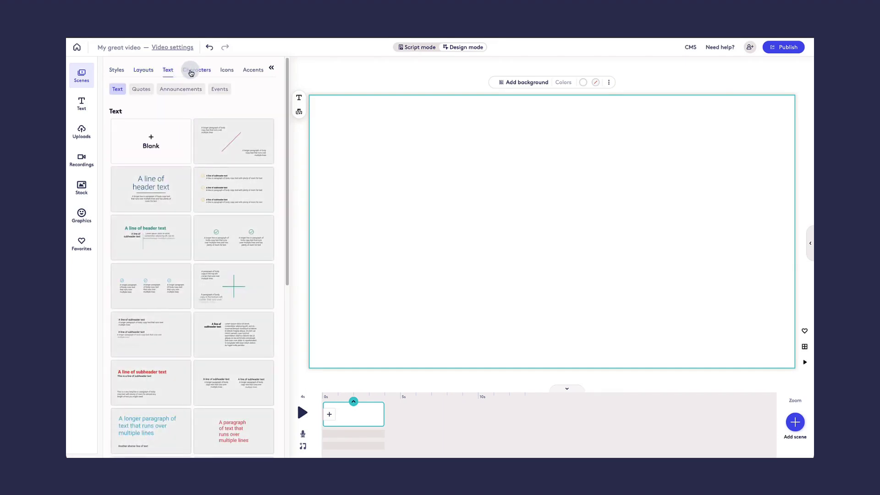
click(196, 71)
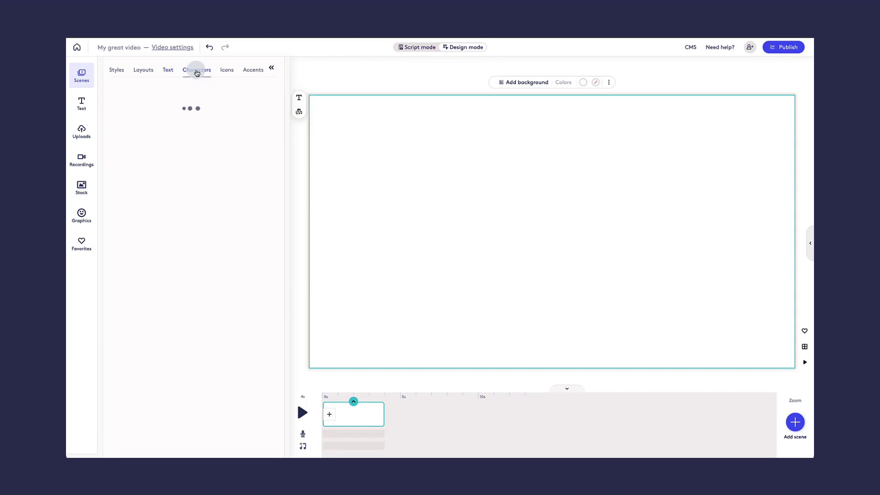
click(228, 72)
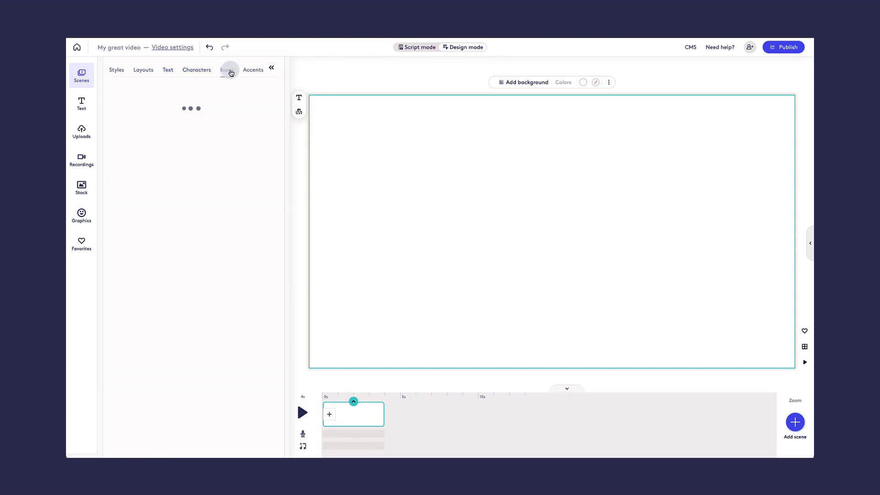
click(254, 72)
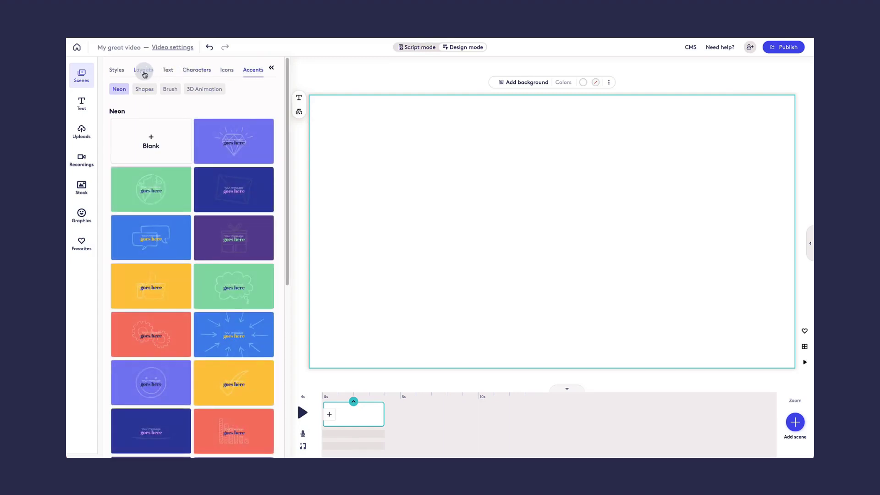
click(143, 71)
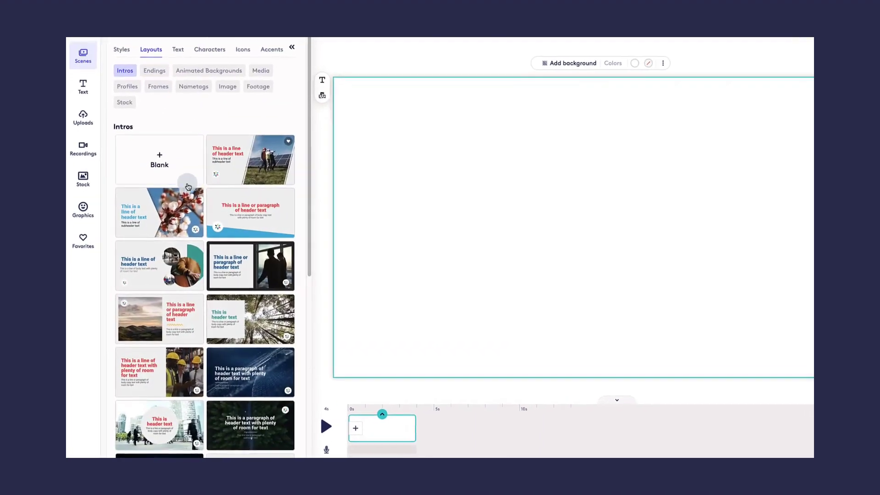
- Add the auto-branded intro layout from Layouts > Intros as a scene
mouse_move(175, 259)
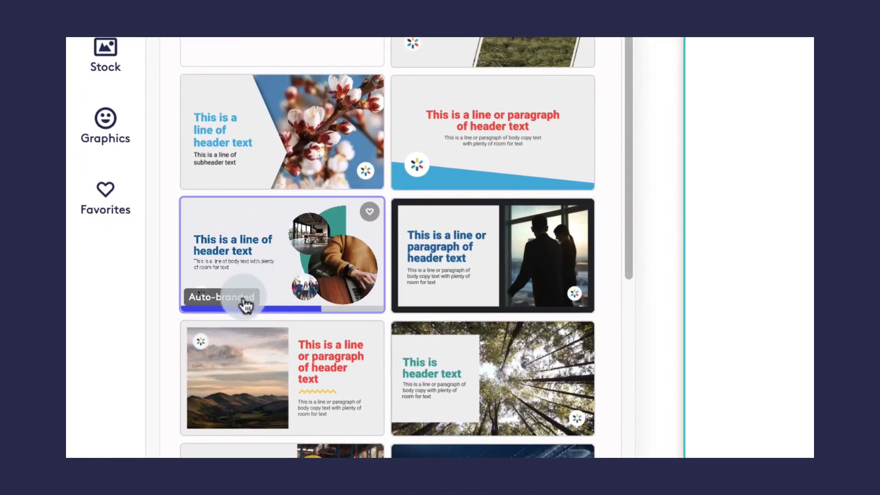
click(274, 271)
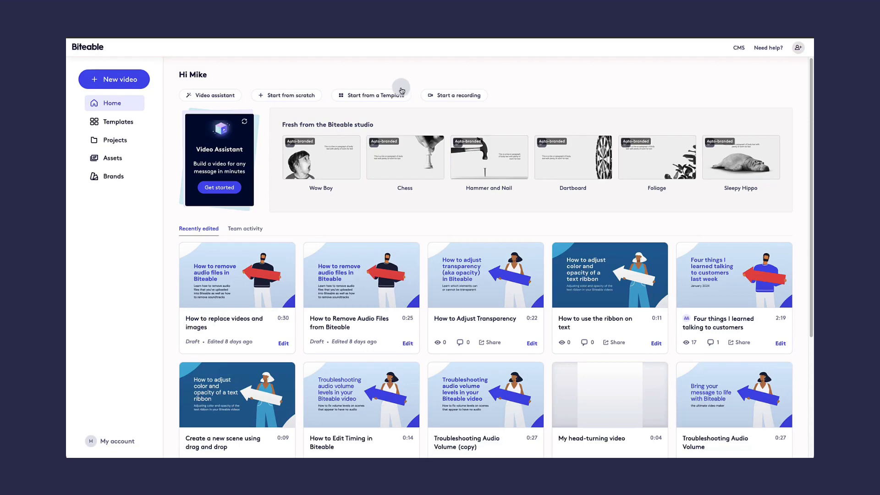
click(399, 95)
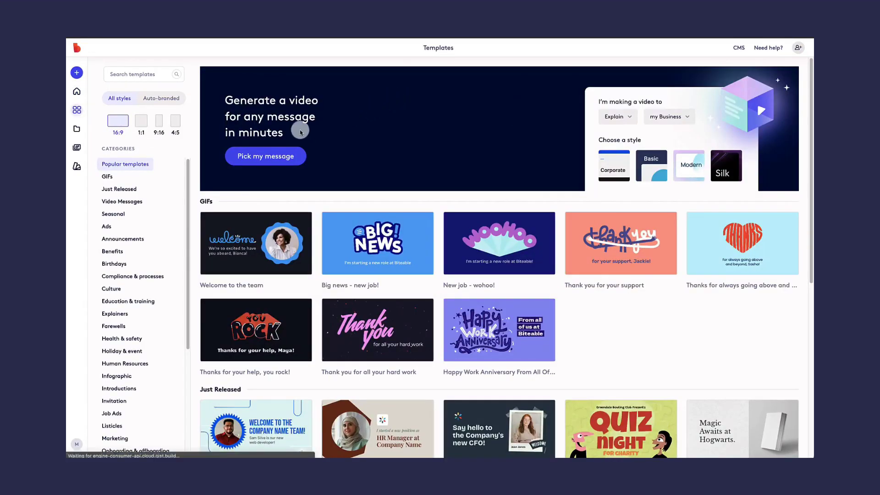
mouse_move(187, 175)
mouse_down()
mouse_move(190, 223)
mouse_move(188, 186)
mouse_up()
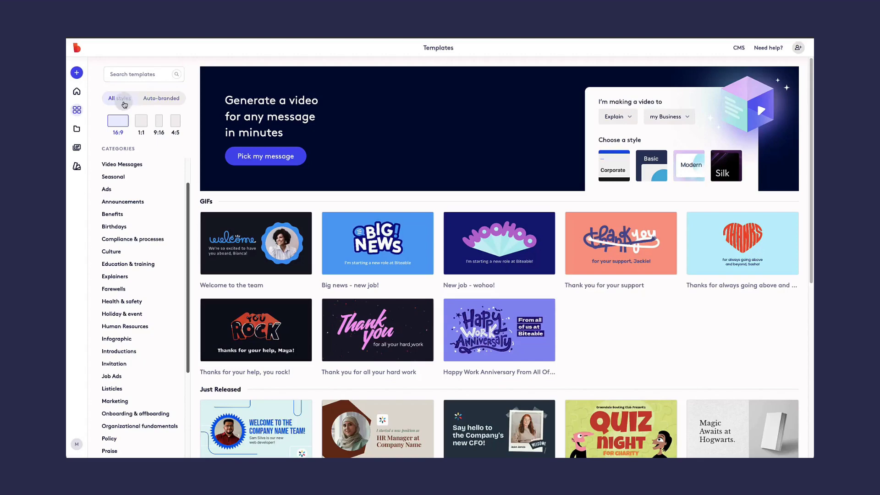
click(161, 99)
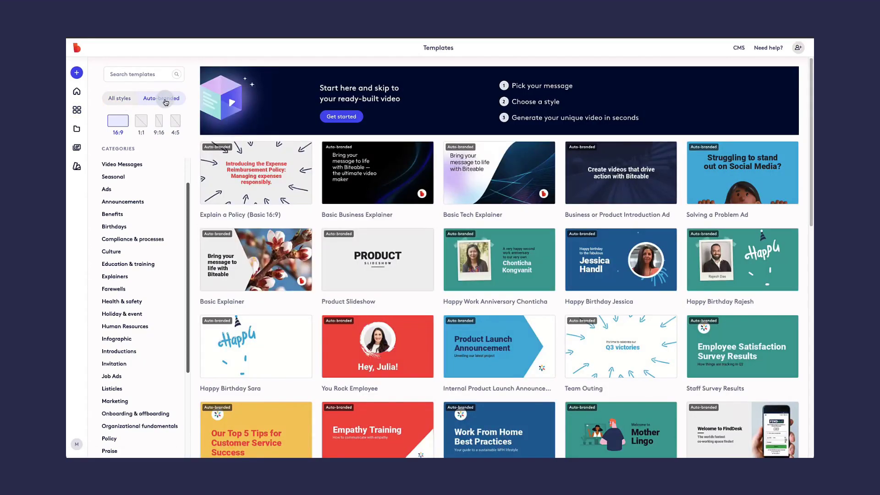
mouse_move(216, 149)
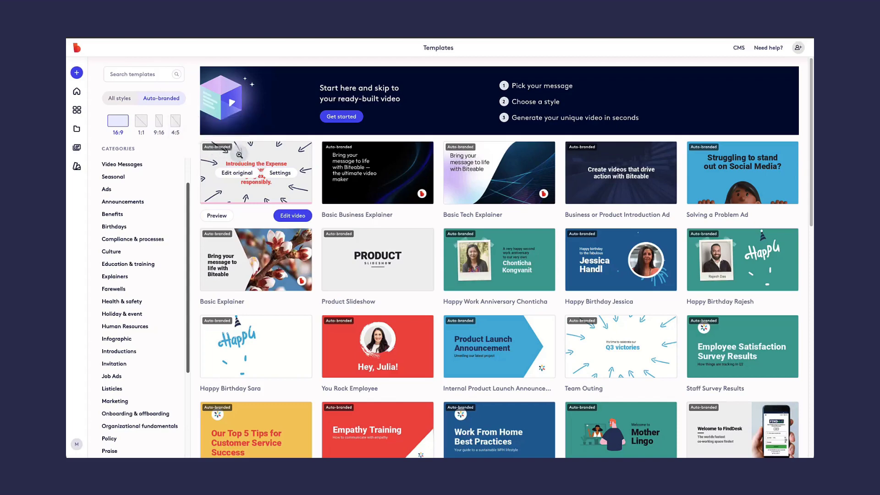
mouse_move(470, 187)
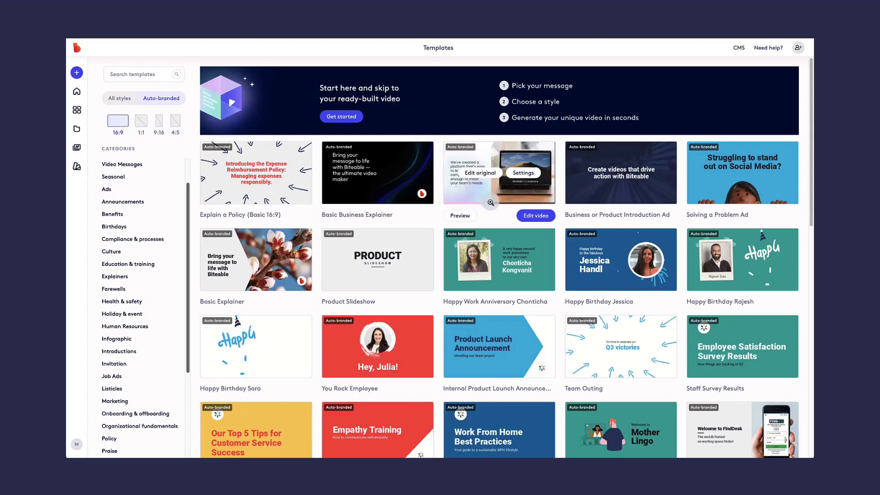
click(537, 218)
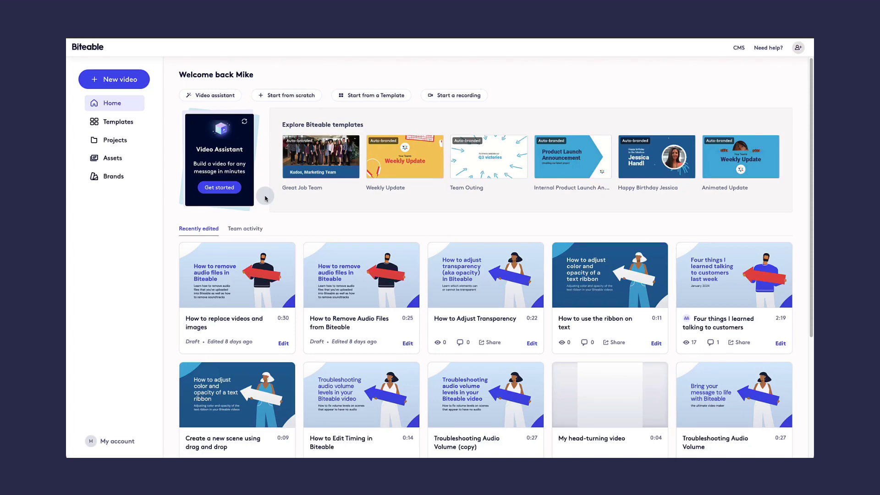
- Start a Video Assistant video explaining my business and continue to the business details form
click(224, 188)
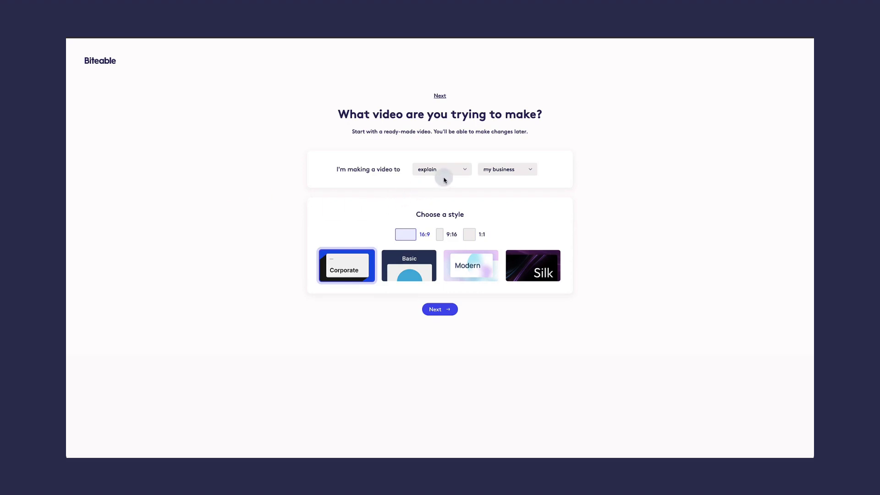
click(461, 172)
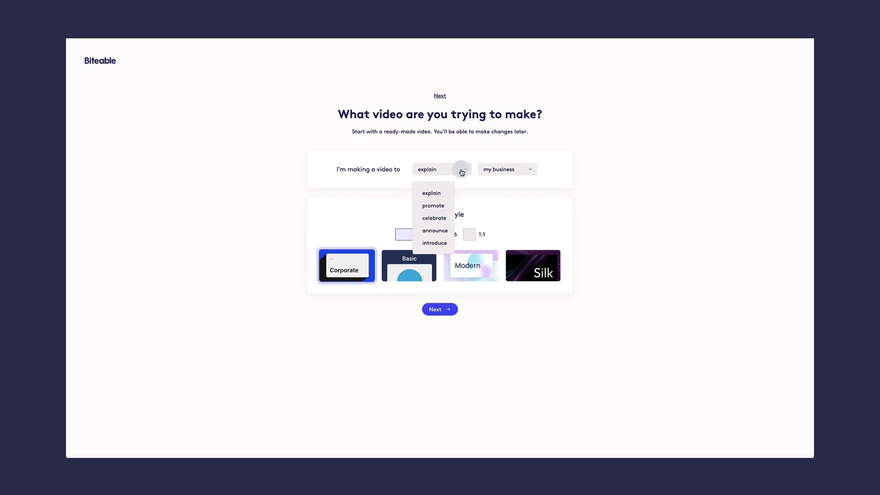
click(491, 170)
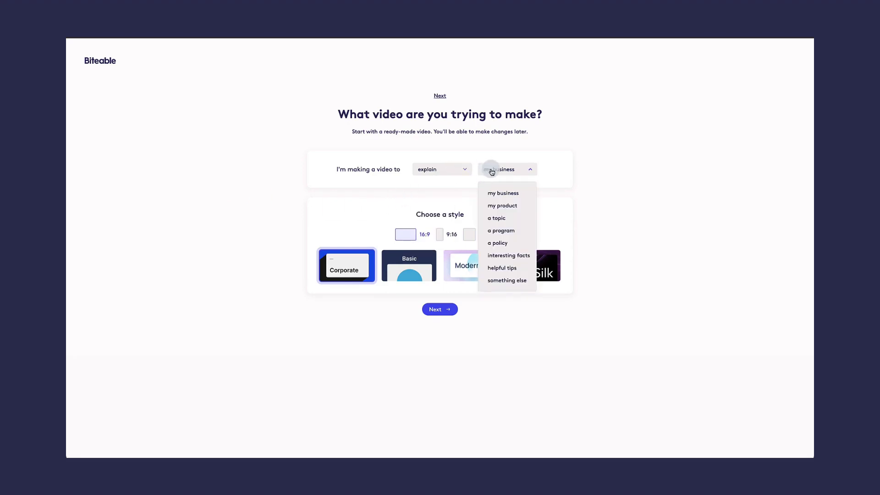
click(491, 172)
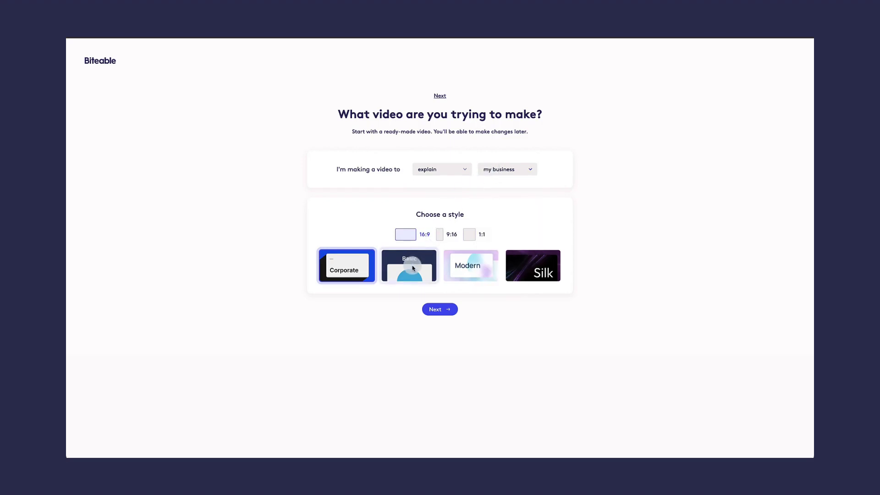
click(439, 310)
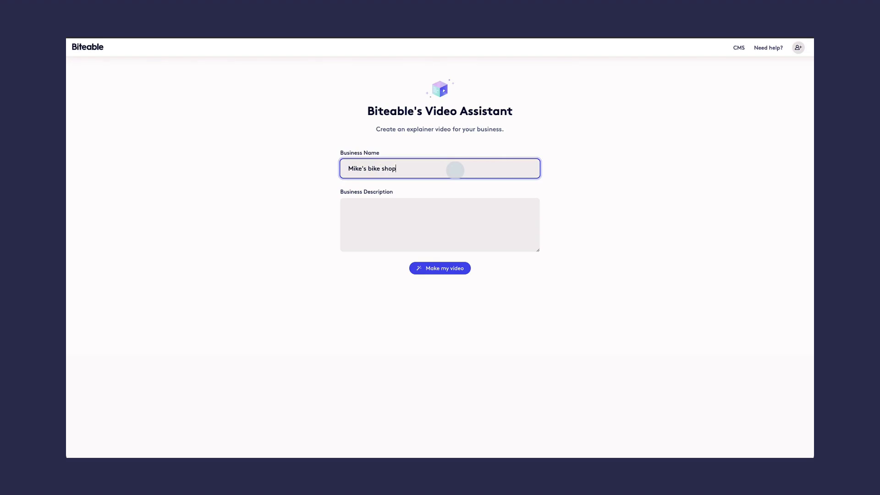
- Paste the EcoRide electric-bike business description and generate the explainer video
click(436, 210)
text(Welcome to EcoRide! We're passionate about revolutionizing urban commuting with our cutting-edge electric bikes. With sleek designs, eco-friendly technology, and a commitment to sustainability, we empower riders to embrace effortless, emission-free transportation while enjoying the journey.)
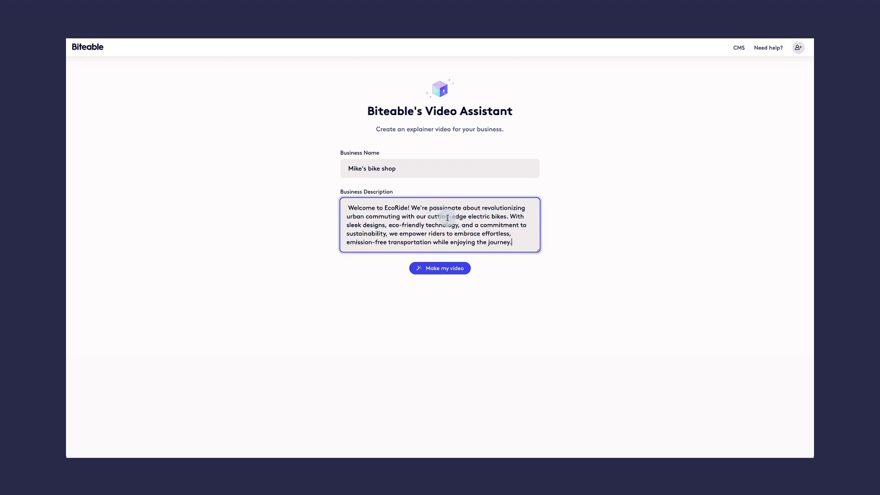
click(460, 269)
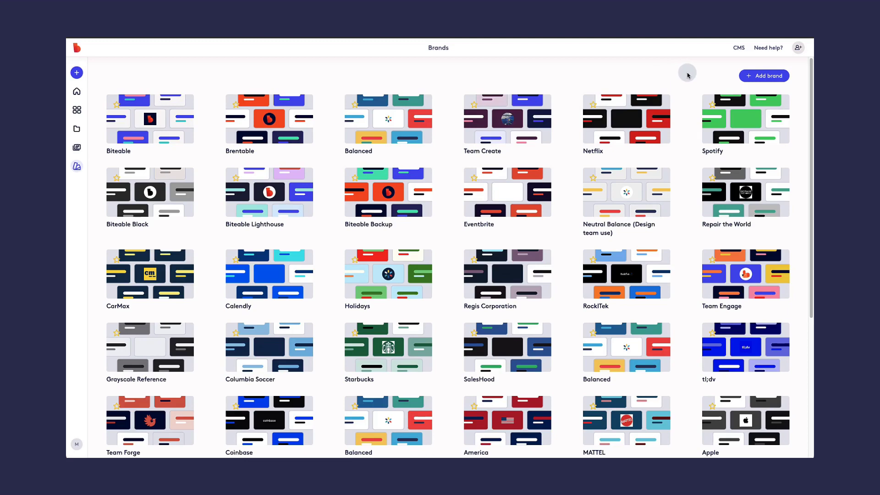
- Add a new brand by scanning the biteable.com website
click(770, 78)
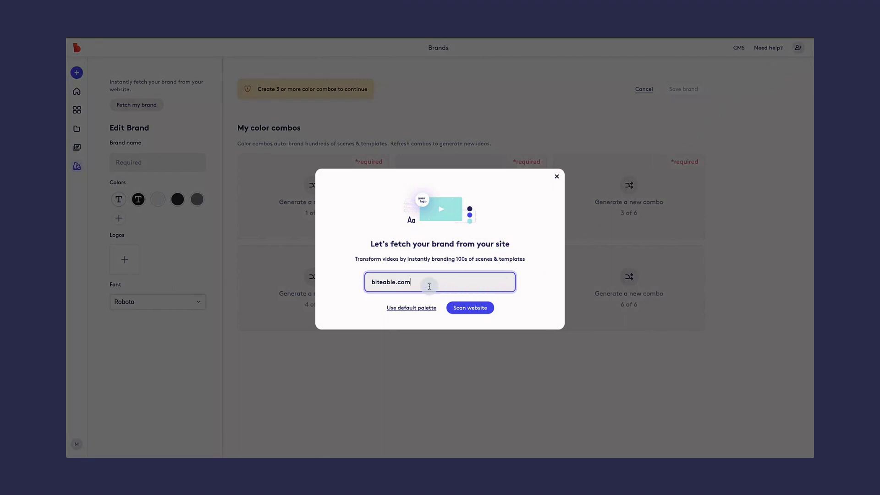
click(472, 308)
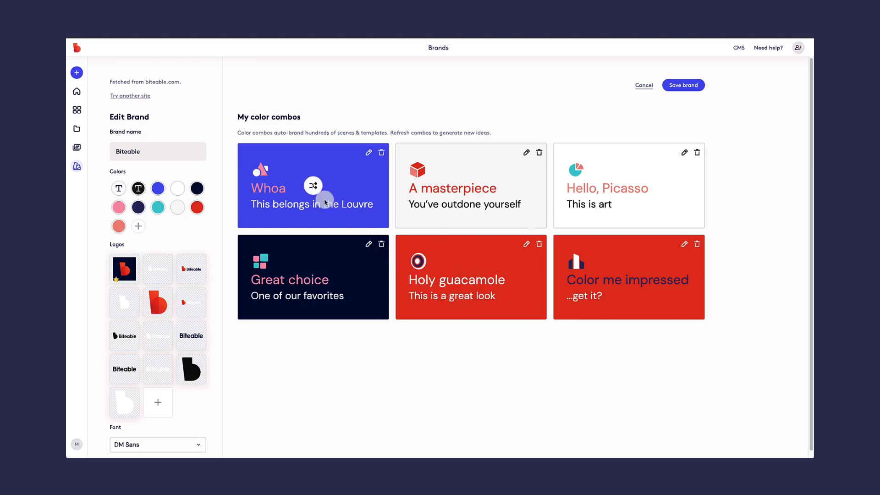
- Shuffle the colours of the Whoa, A masterpiece, Hello Picasso, Color me impressed and Holy guacamole combos
click(312, 186)
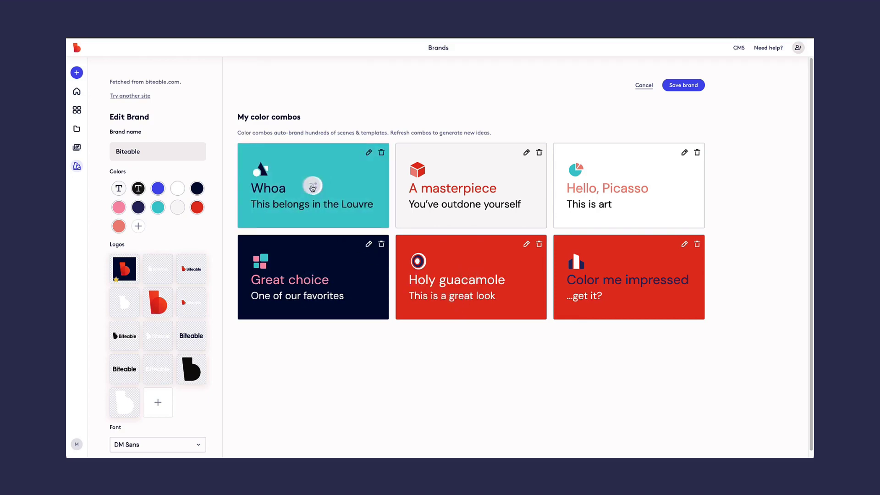
click(312, 186)
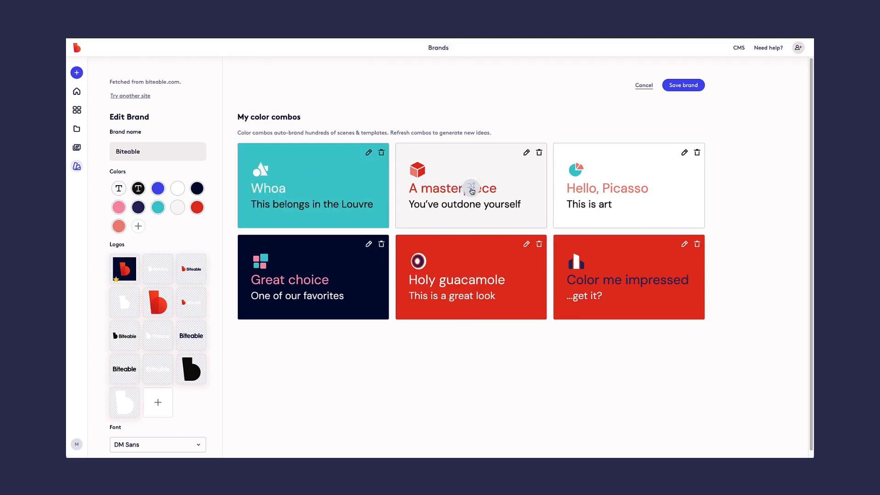
click(479, 187)
click(631, 187)
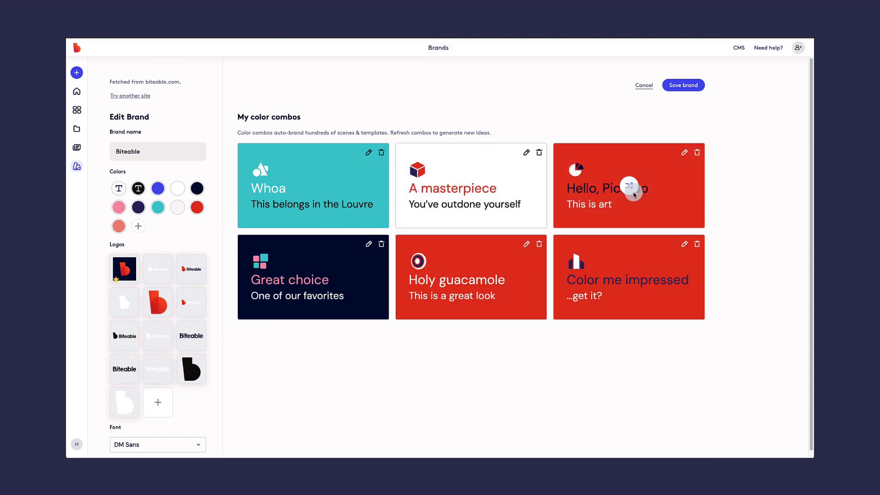
click(636, 278)
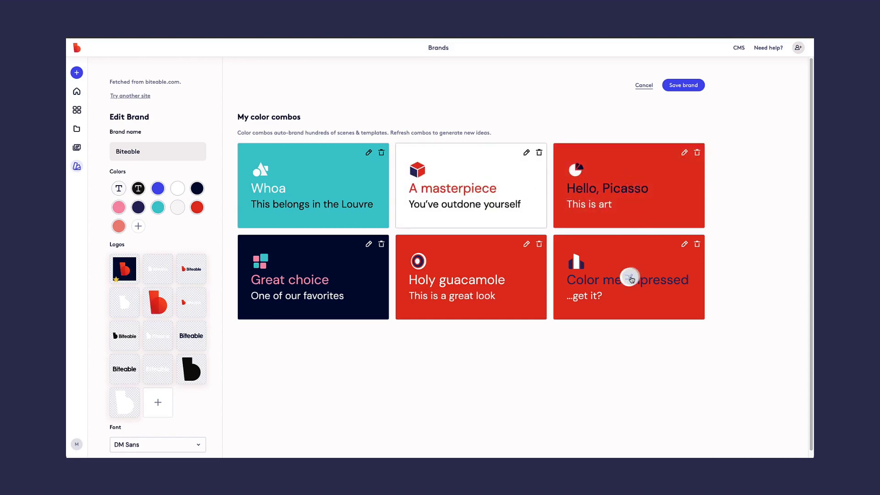
click(472, 280)
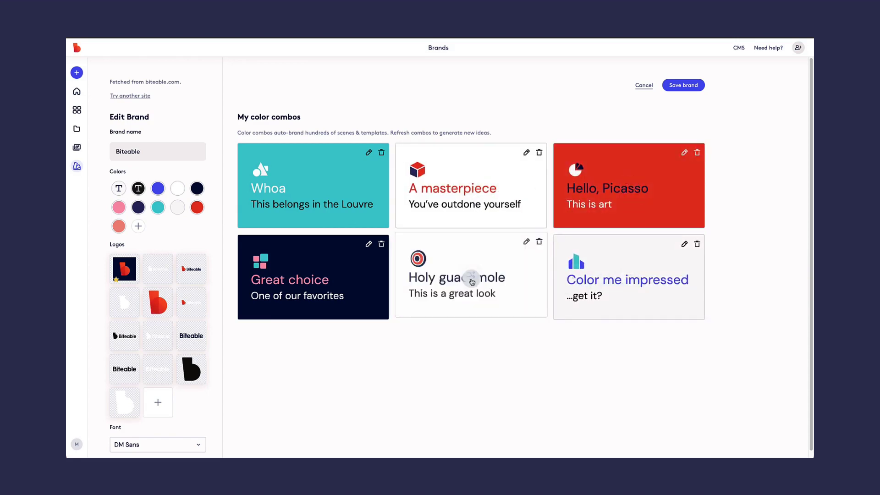
- Check the Great choice combo's colour settings, then save the brand
click(368, 246)
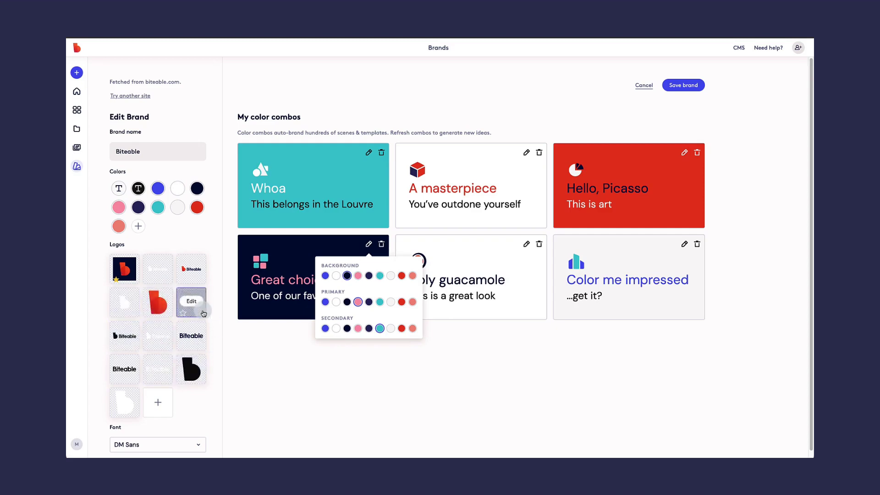
click(349, 366)
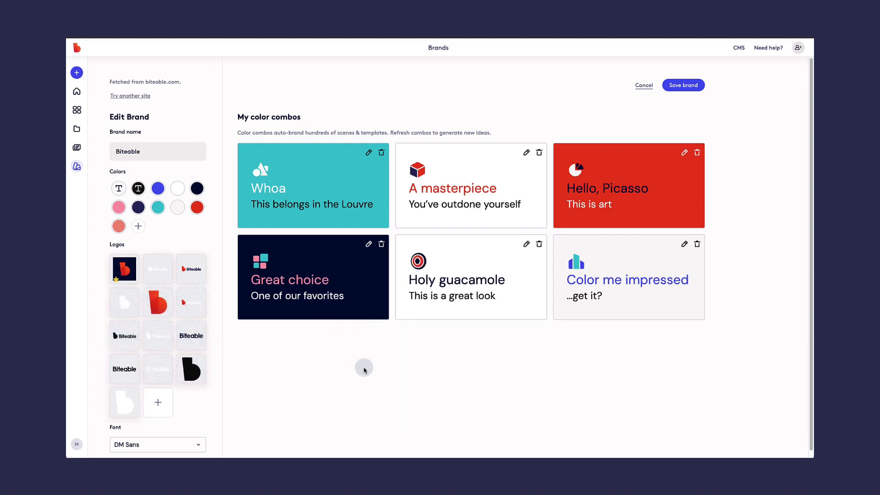
click(696, 90)
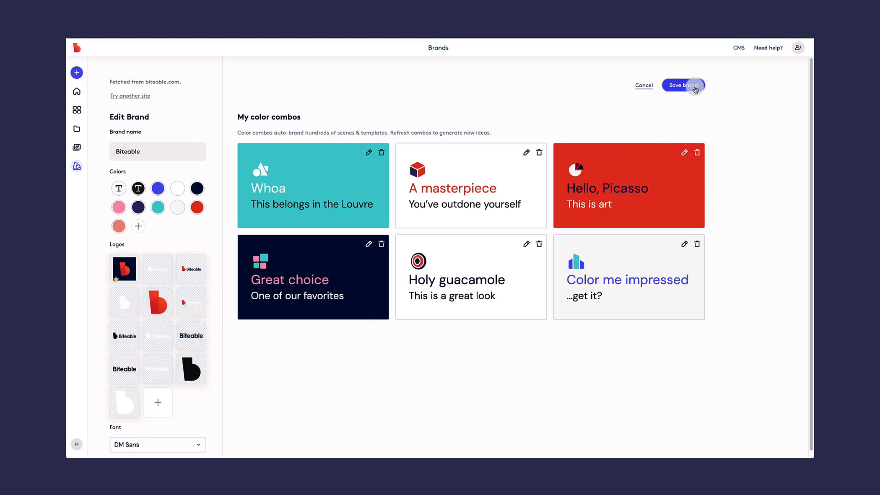